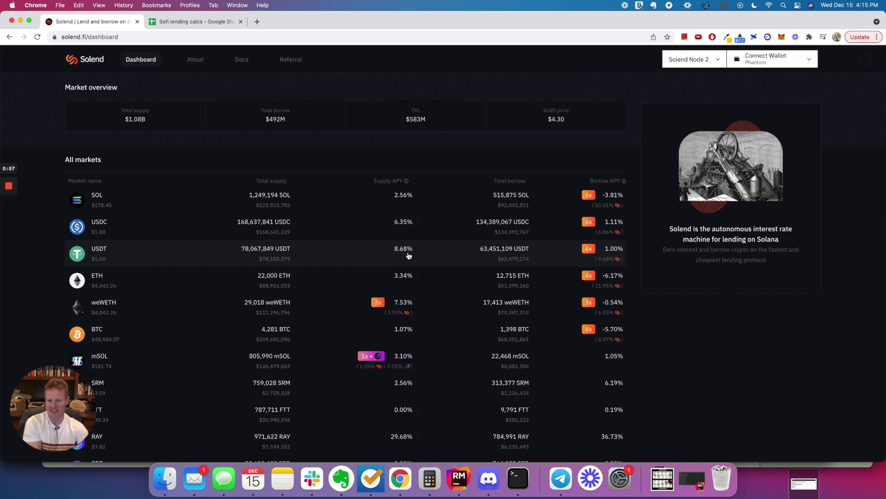
Scroll the markets list and open the USDT market, showing its 8.68% supply APY.
scroll(407, 258, "down", 1)
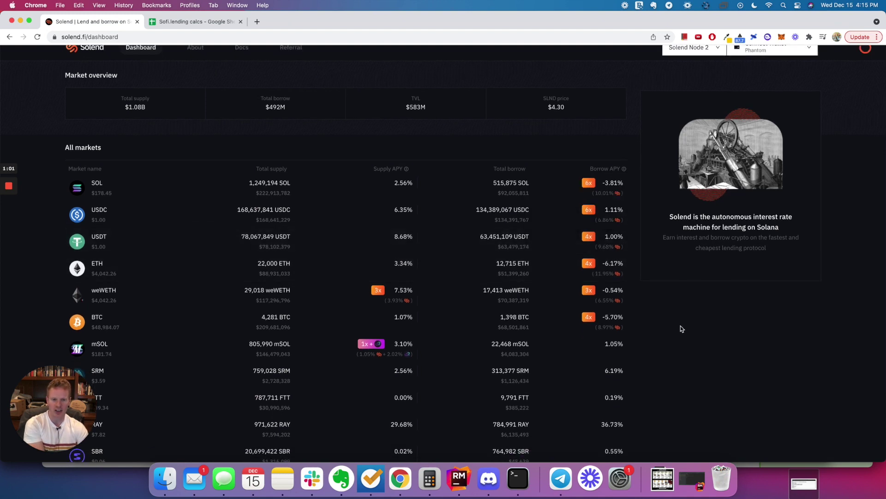
mouse_move(600, 242)
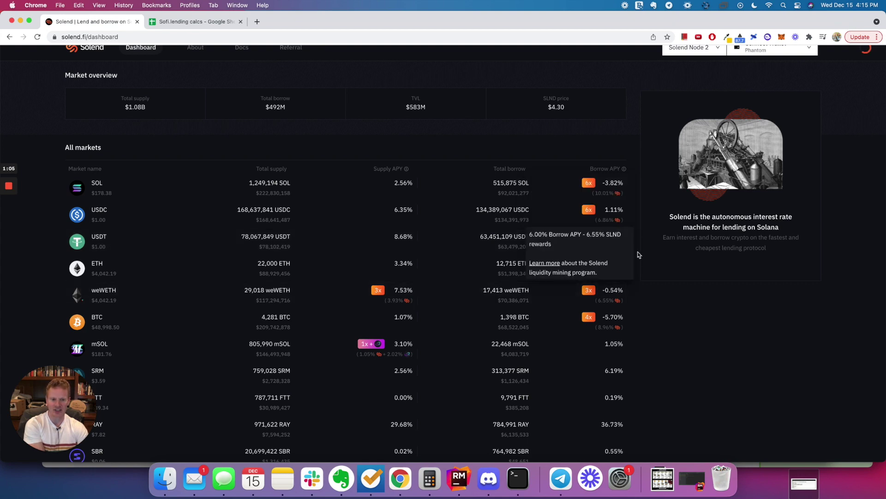
left_click(603, 241)
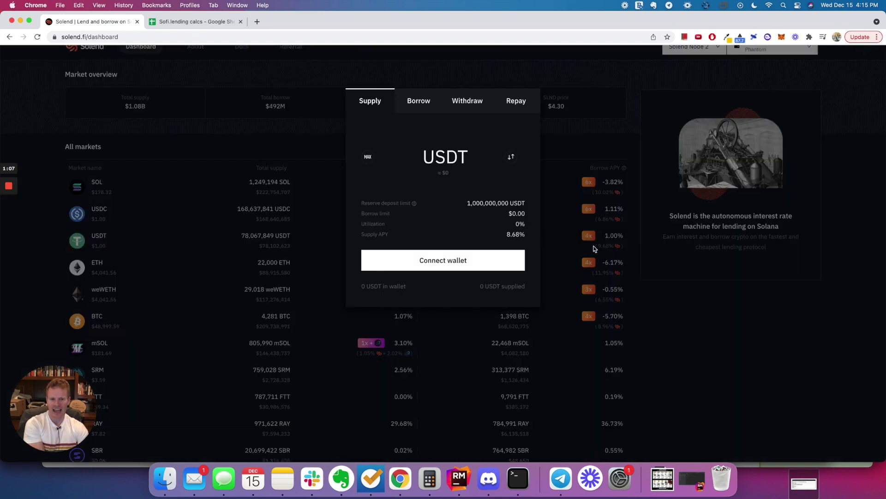
Review USDT's 10.64% borrow APY, 9.68% SLND rewards and 0.96% net APY, then close the dialog.
left_click(427, 106)
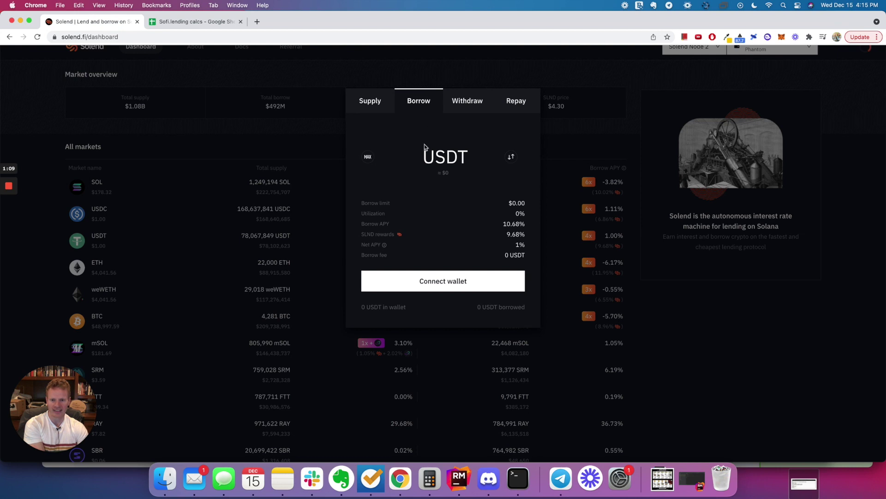
left_click(422, 165)
left_click_drag(504, 225, 529, 227)
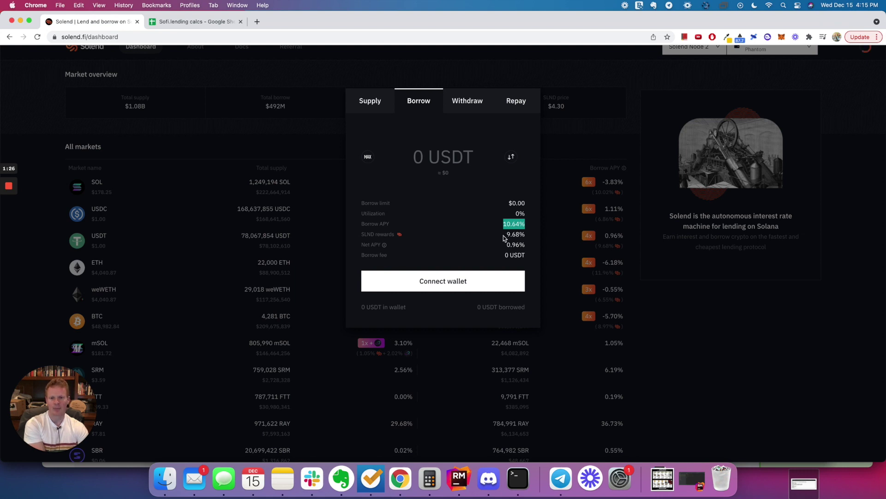
left_click_drag(504, 235, 529, 237)
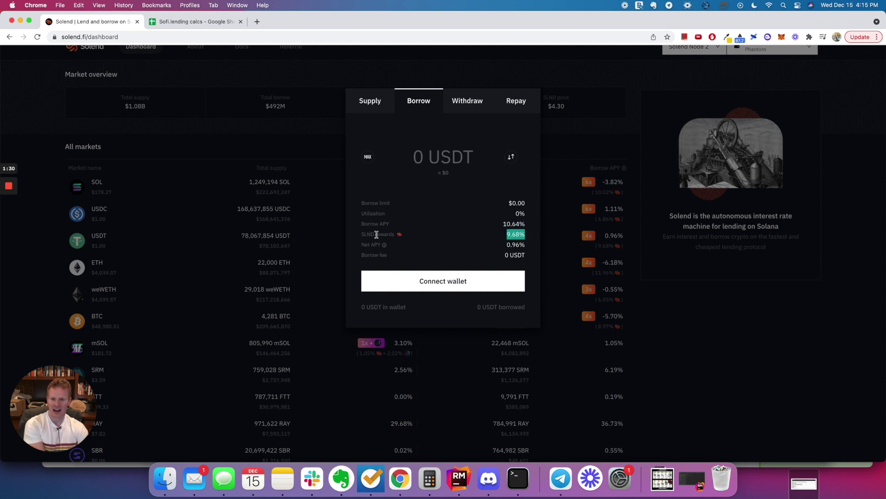
left_click_drag(403, 234, 360, 235)
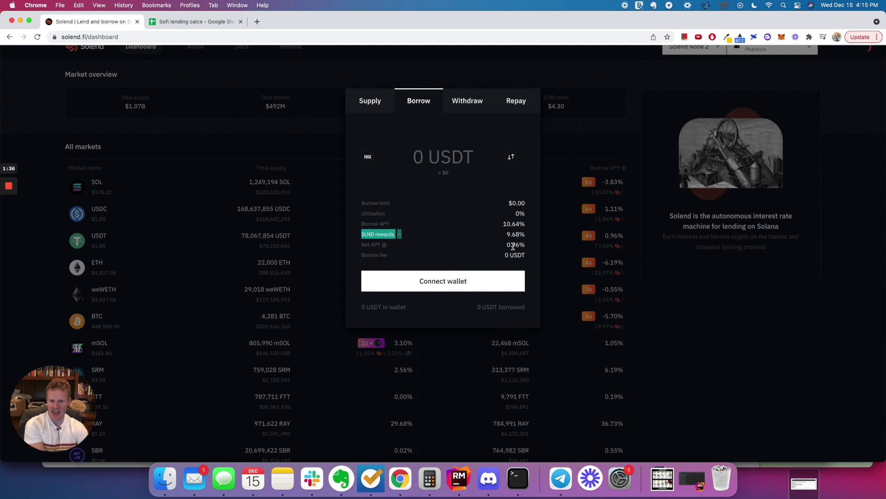
left_click_drag(506, 246, 523, 245)
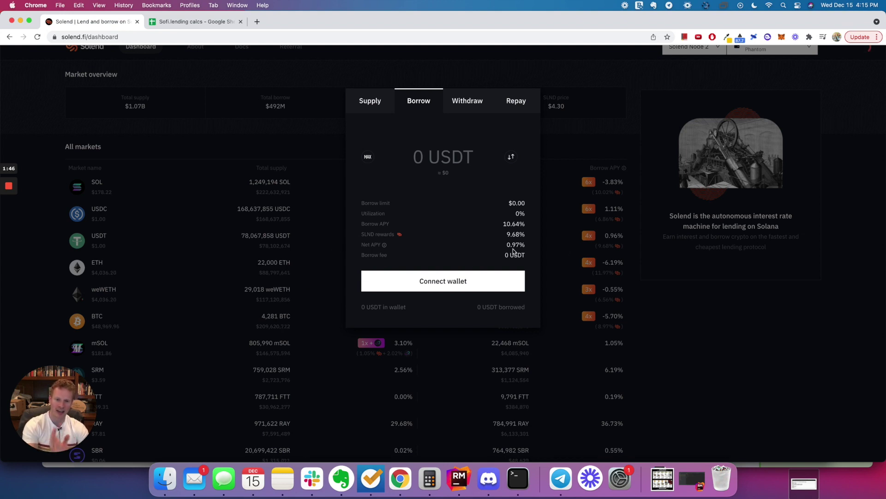
mouse_move(510, 248)
left_mouse_down()
mouse_move(534, 251)
mouse_move(523, 253)
left_mouse_up()
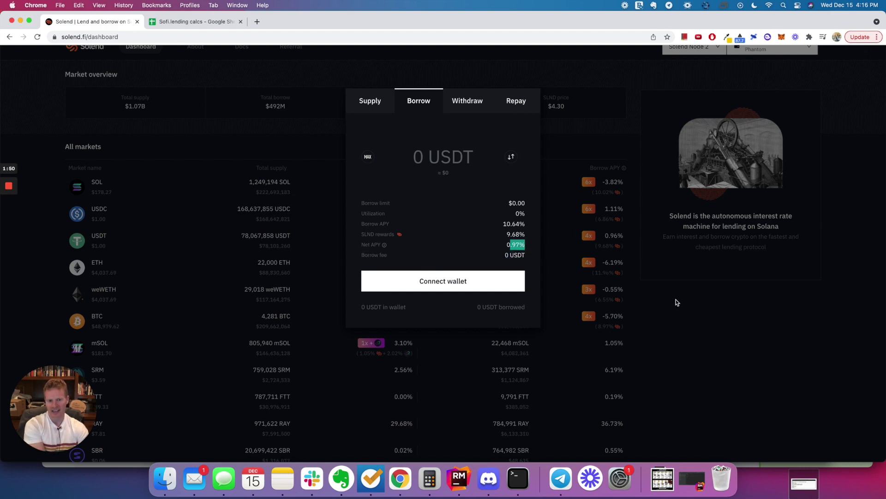
left_click(682, 331)
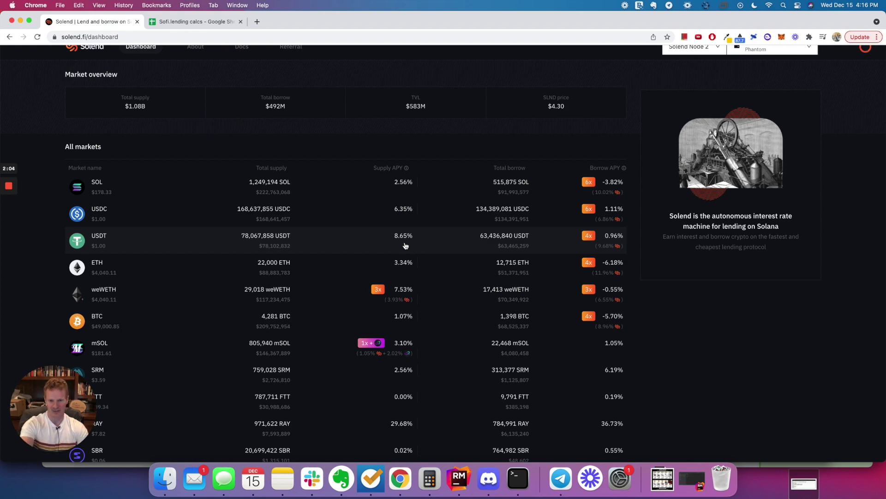
Enter 8.65 as the Stake APY in G2 of the Sofi.lending calcs sheet.
left_click(198, 22)
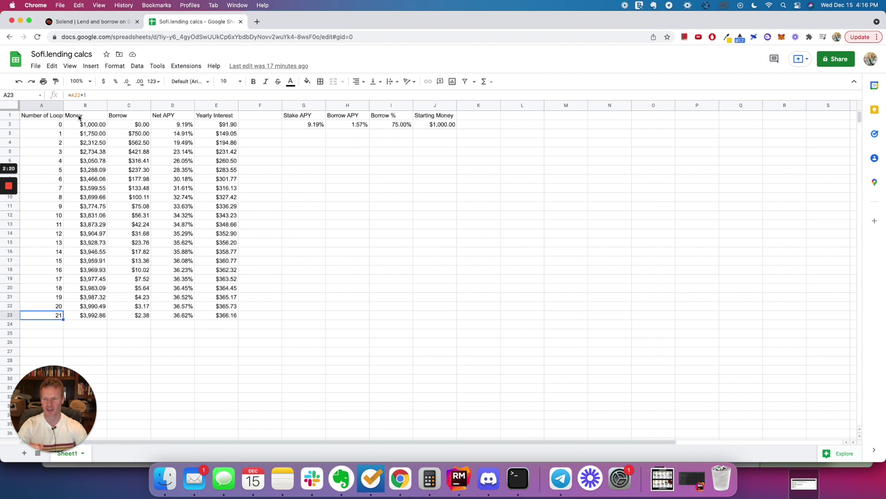
left_click(100, 128)
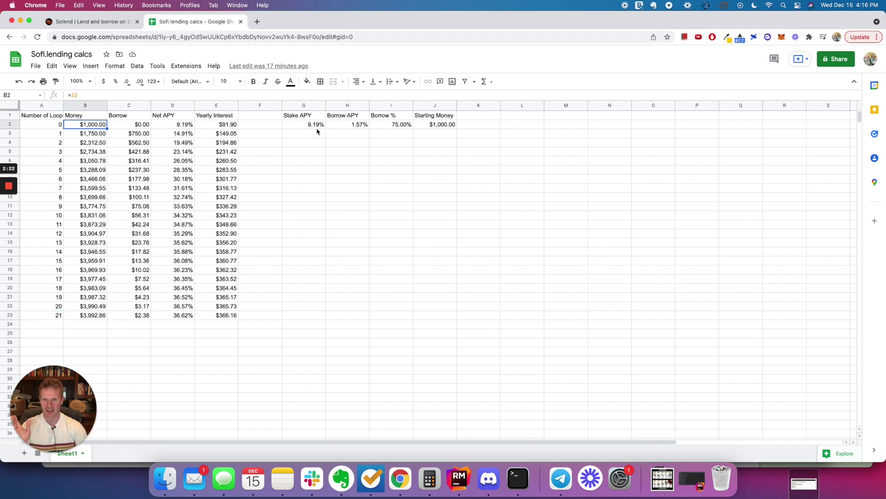
left_click(317, 124)
key("ctrl+shift+Tab")
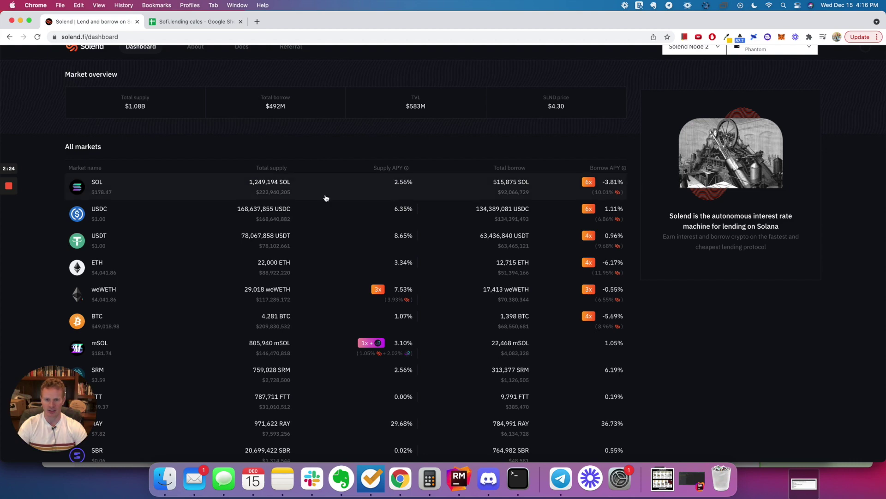
key("ctrl+Tab")
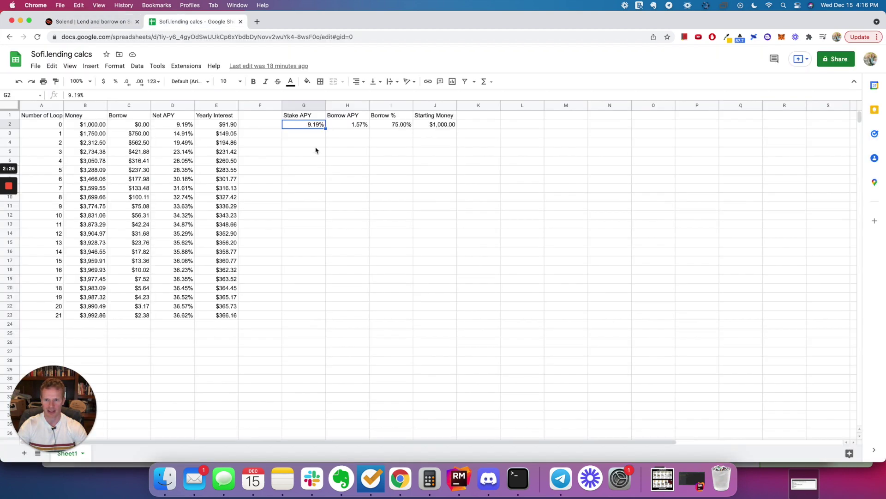
type("8.65")
key("Return")
left_click(347, 133)
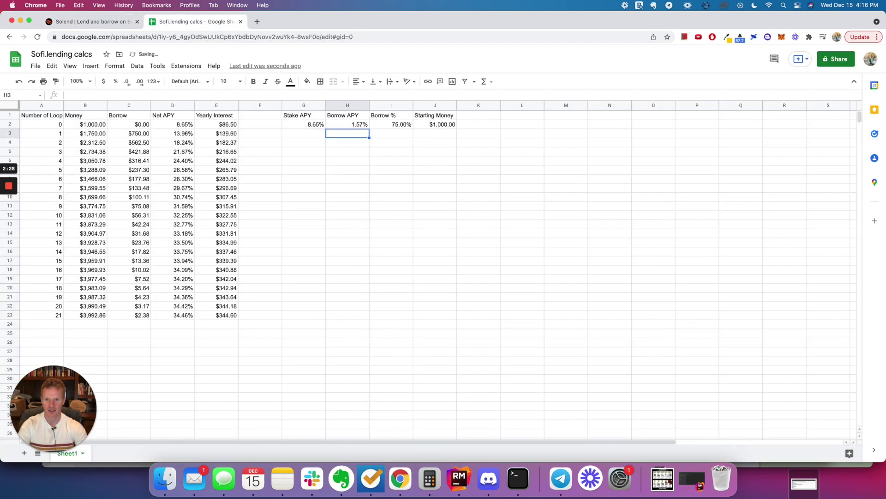
key("ctrl+Tab")
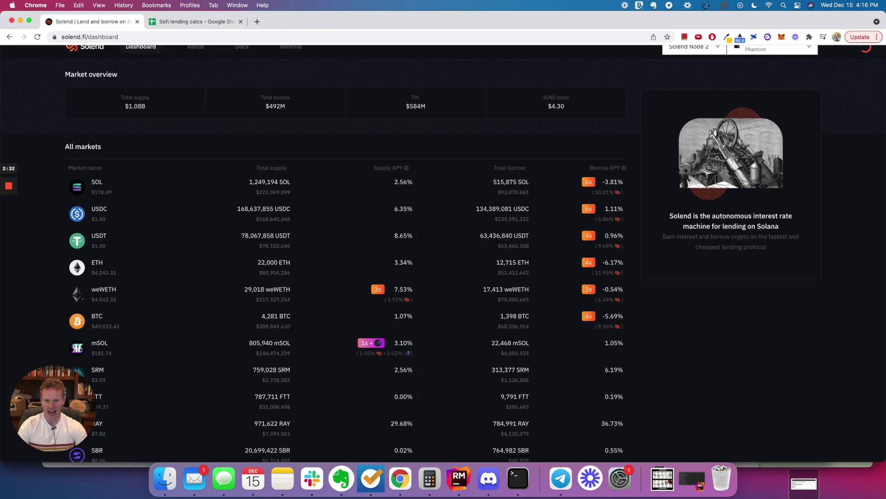
Enter 0.96 as the Borrow APY in H2 and look over the neighbouring row-2 cells.
key("ctrl+Tab")
type("0.96")
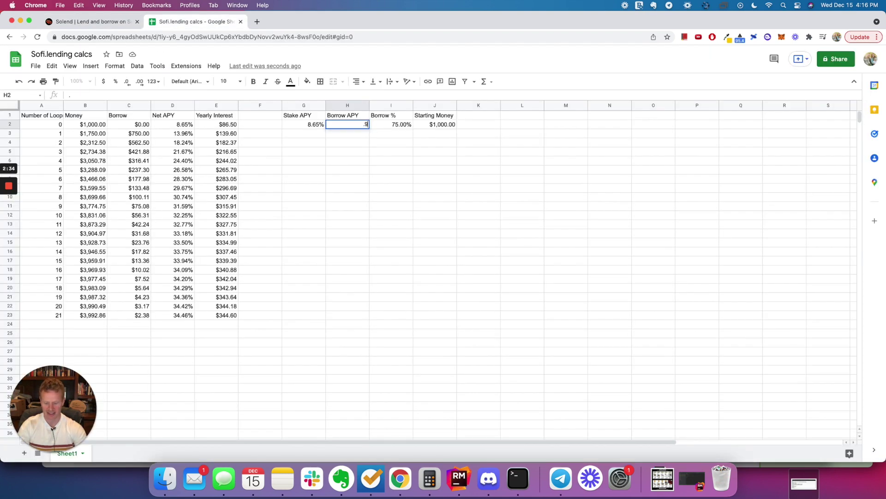
key("Return")
key("Up")
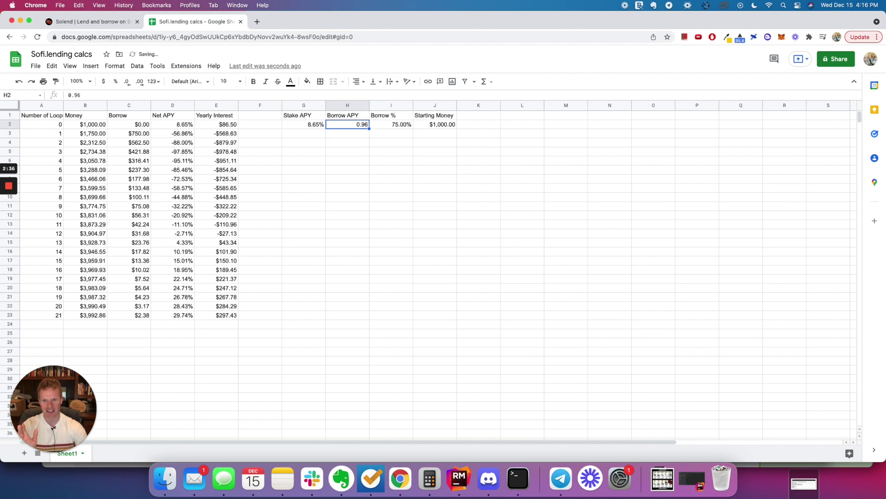
key("Left")
key("Left")
key("Left")
key("Left")
key("Left")
key("Down")
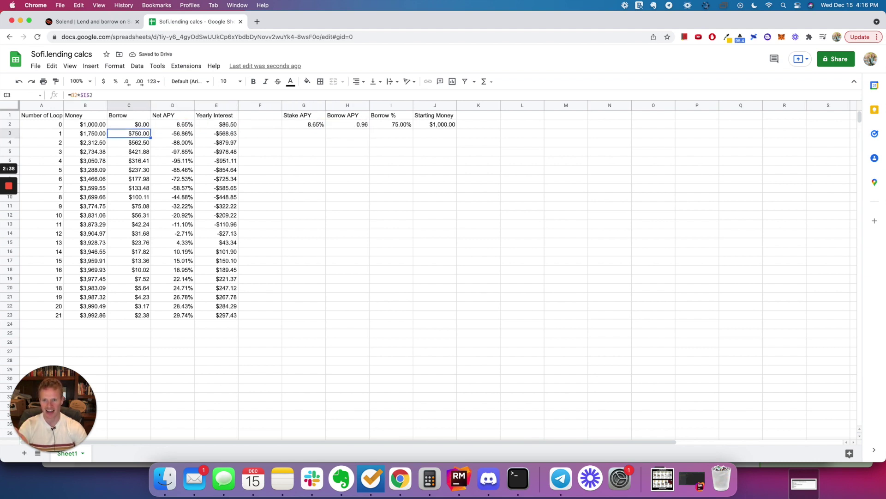
key("Right")
key("Right")
key("Right")
key("Right")
key("Up")
key("Right")
key("Right")
key("Left")
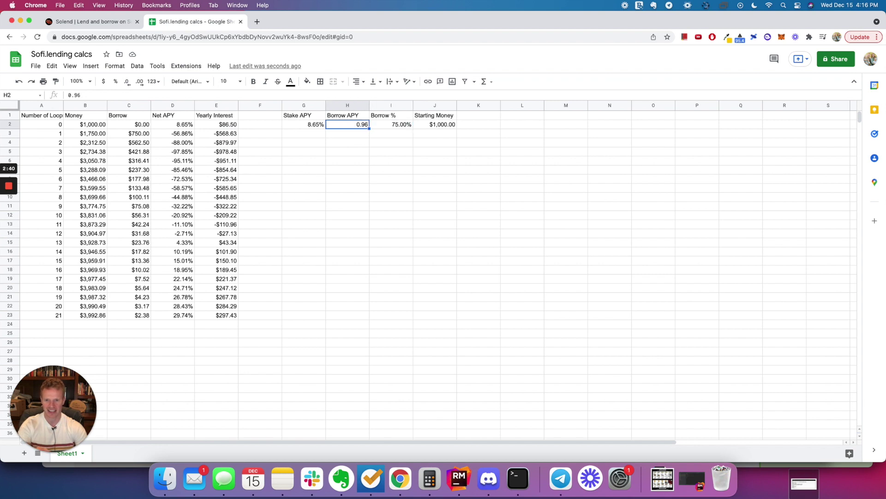
Correct the Borrow APY to .0096 and format it as a 0.96% percentage.
left_click(115, 81)
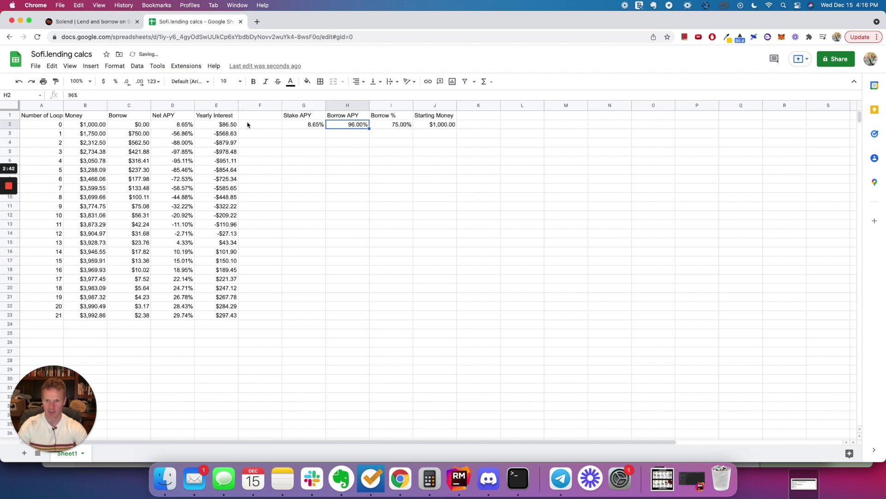
key("super+z")
key("Down")
key("Down")
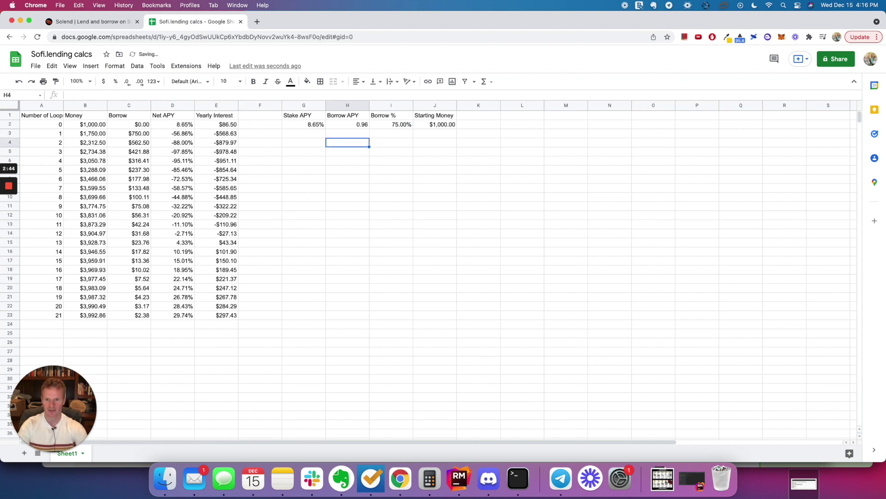
left_click(347, 124)
type(".0")
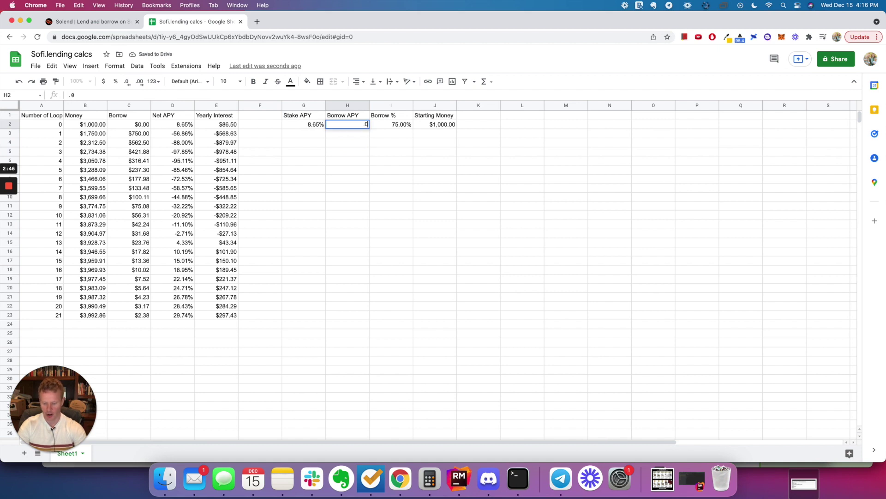
type("096")
key("Return")
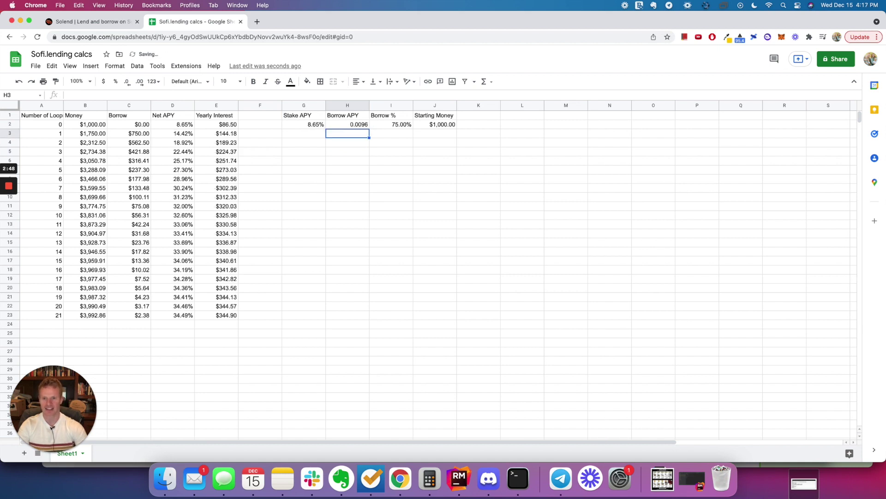
key("Up")
left_click(115, 82)
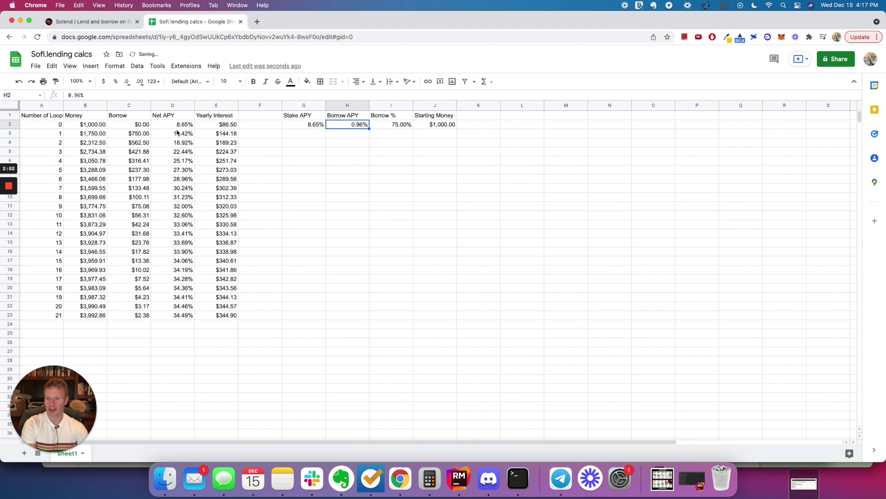
Check the Money, Borrow, Net APY and Yearly Interest formulas in B2 through E2.
left_click(85, 125)
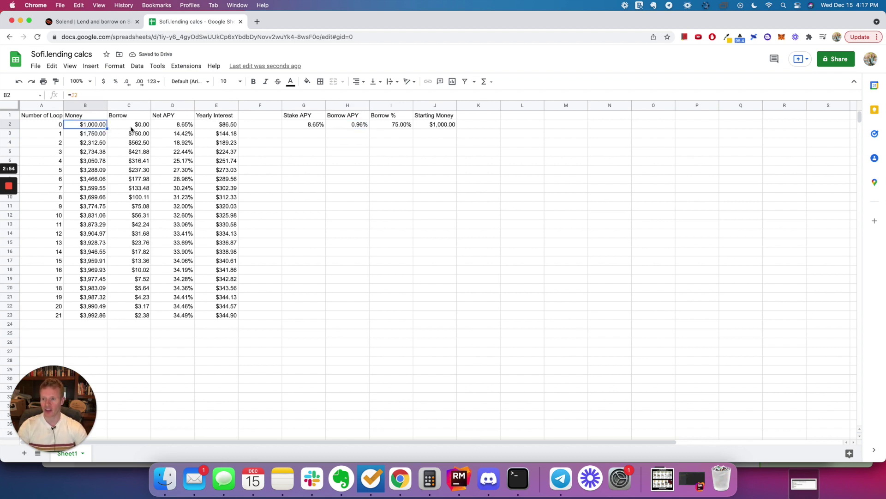
left_click(131, 128)
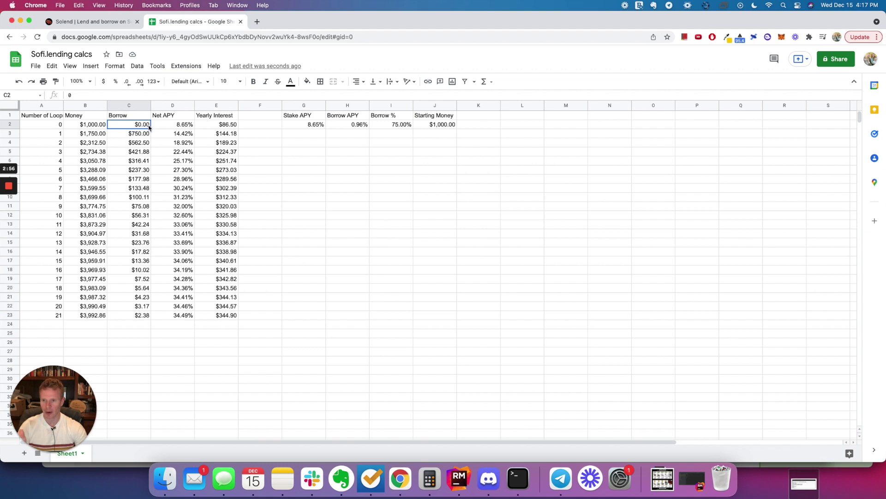
left_click(184, 126)
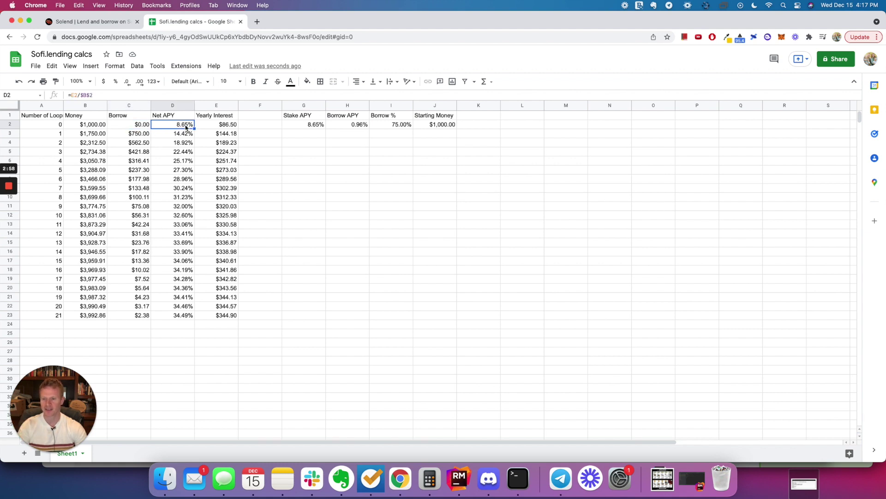
left_click(226, 125)
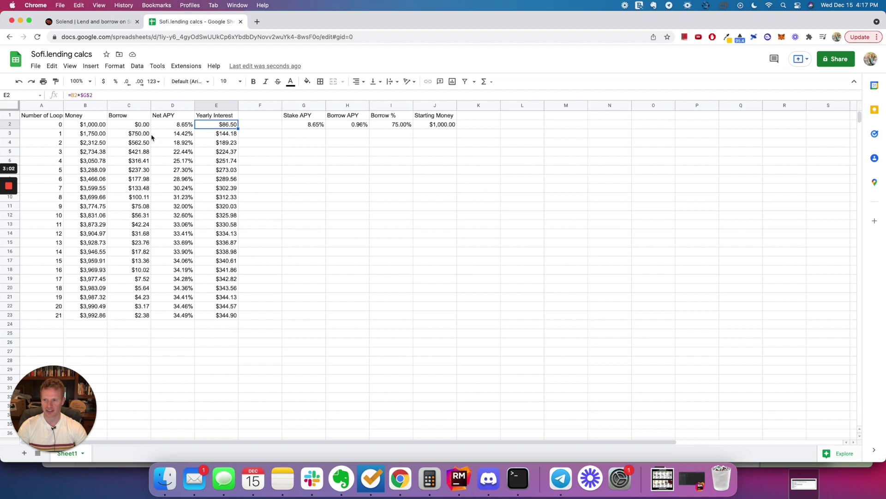
left_click(49, 134)
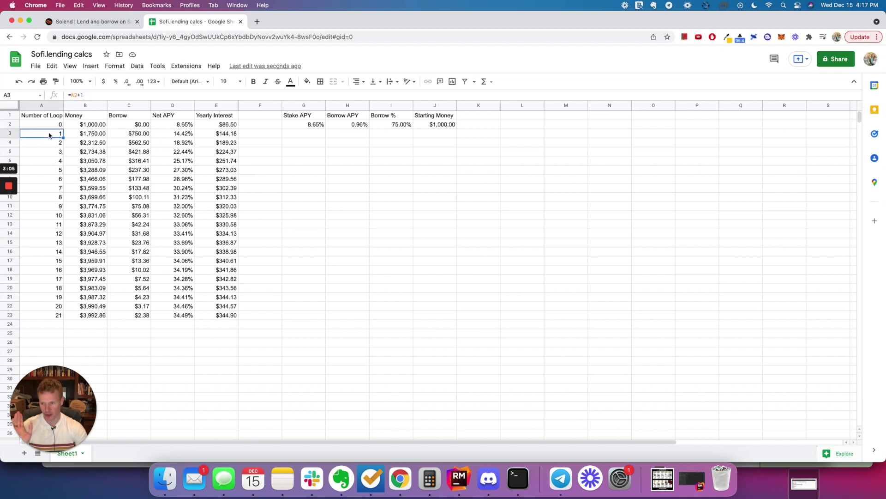
left_click(129, 137)
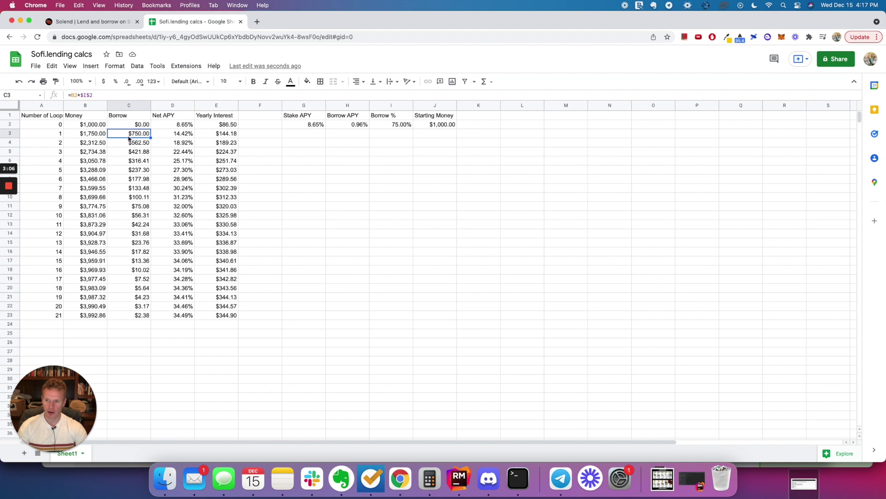
left_click(100, 126)
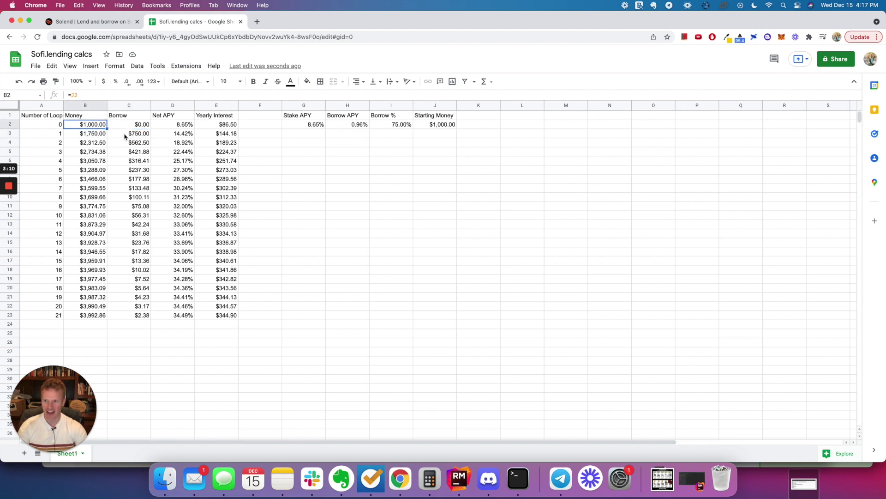
left_click(125, 136)
left_click(83, 135)
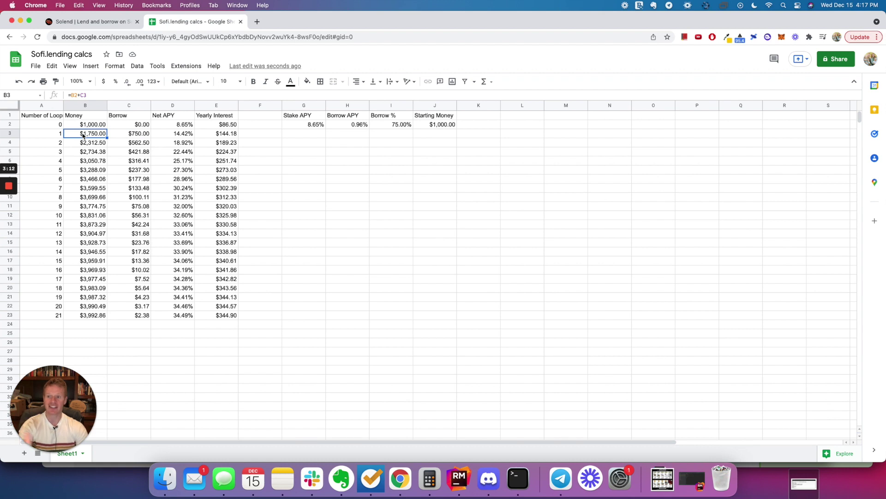
left_click(181, 137)
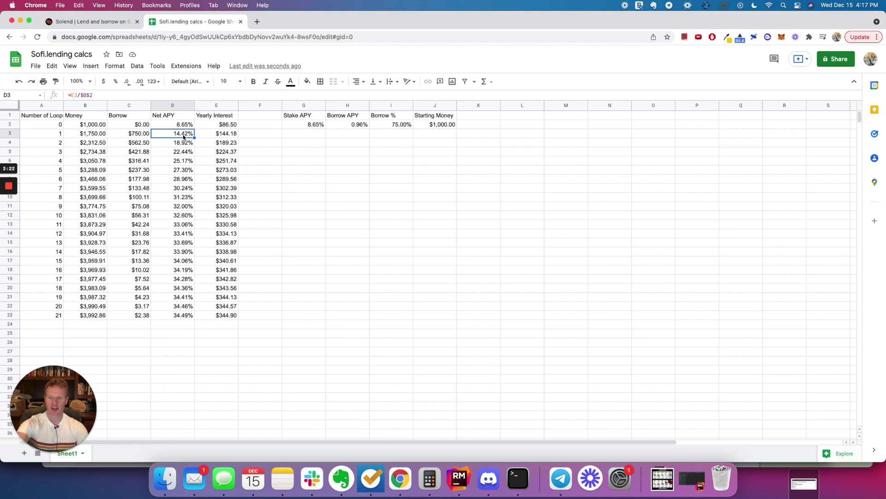
left_click(228, 137)
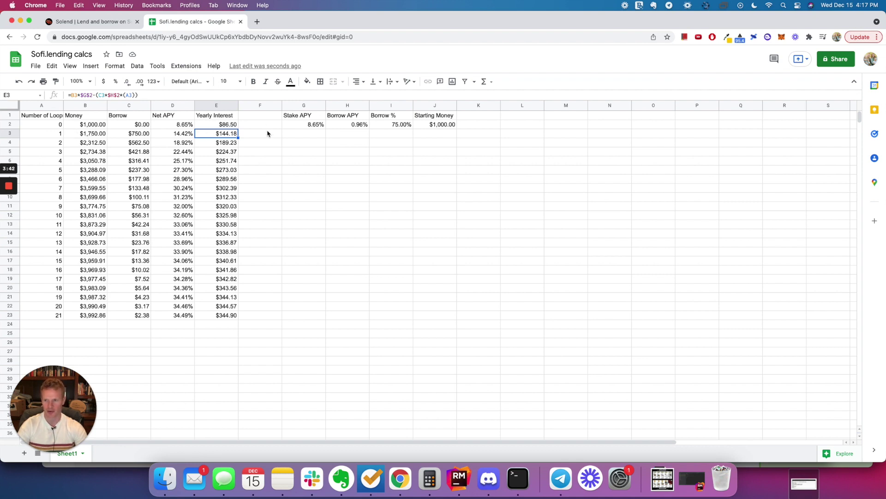
left_click(87, 145)
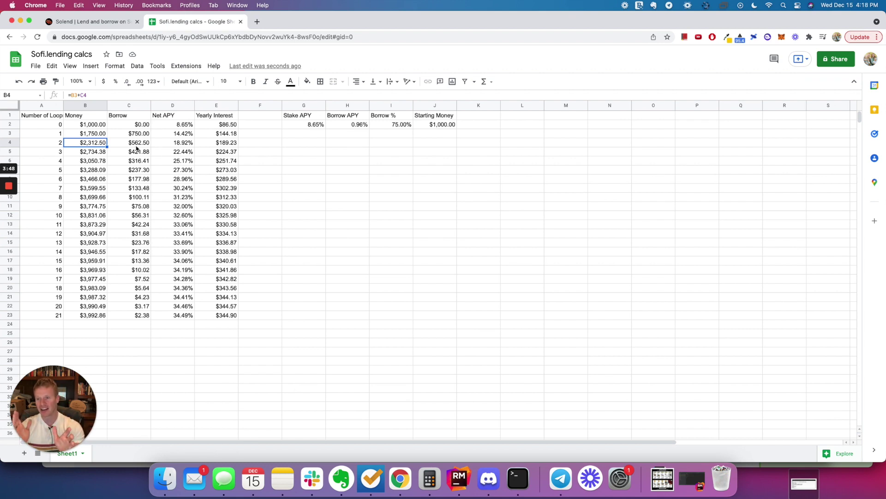
left_click(137, 145)
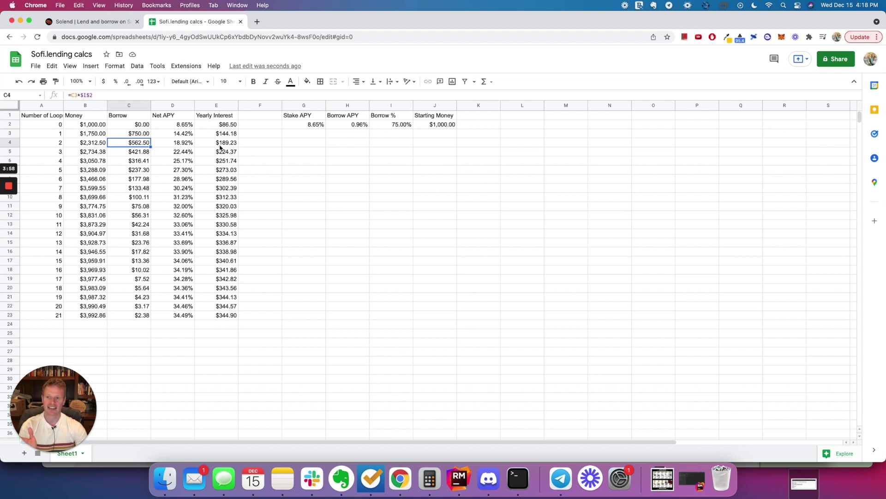
left_click(220, 145)
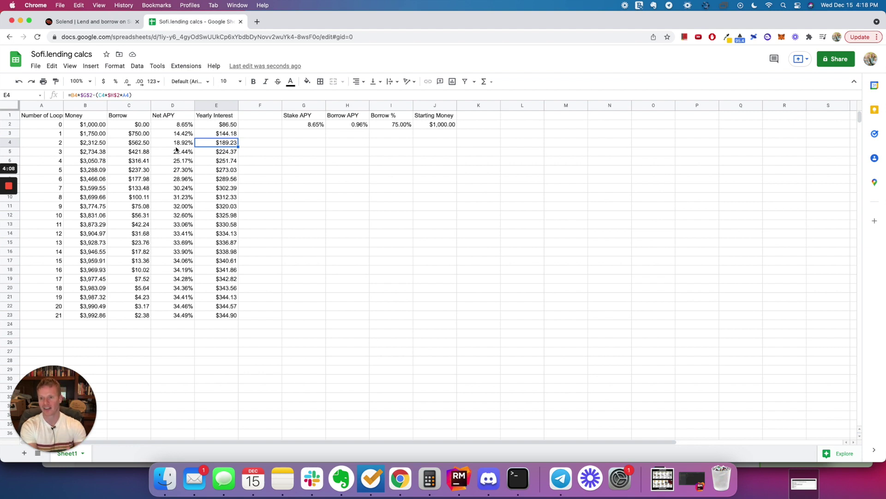
left_click(104, 153)
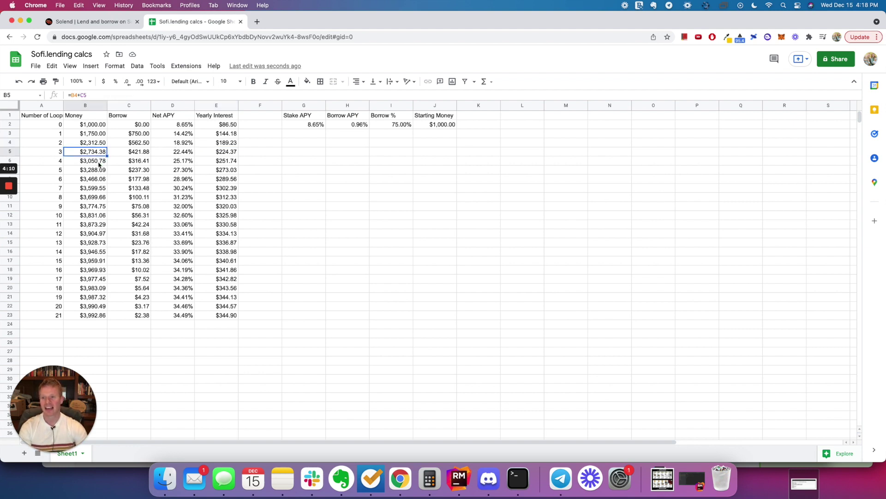
left_click(98, 162)
left_click(92, 171)
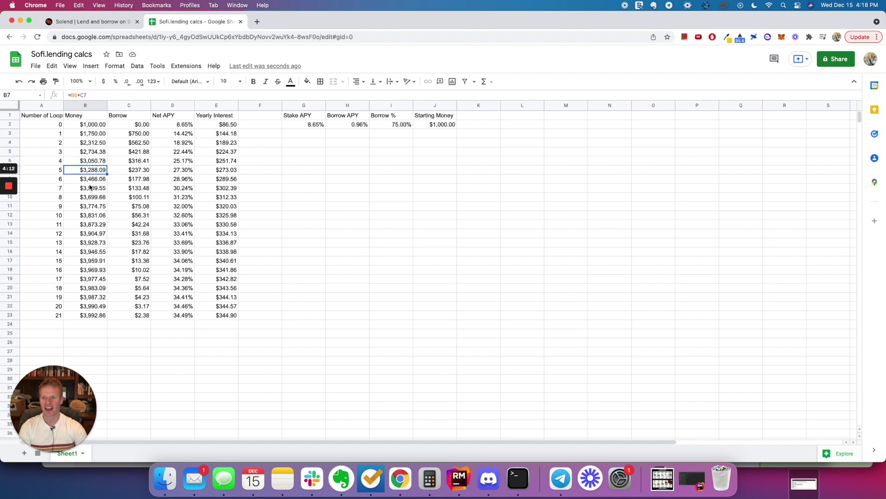
left_click(90, 186)
left_click(90, 198)
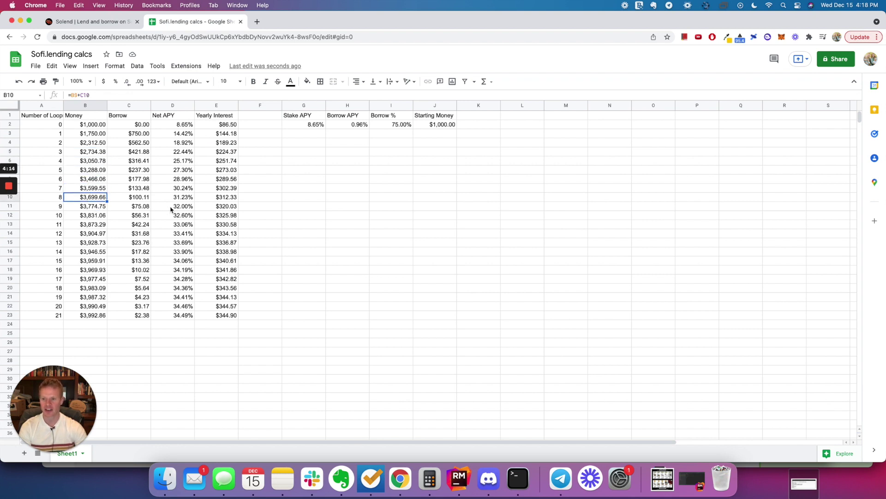
left_click(187, 198)
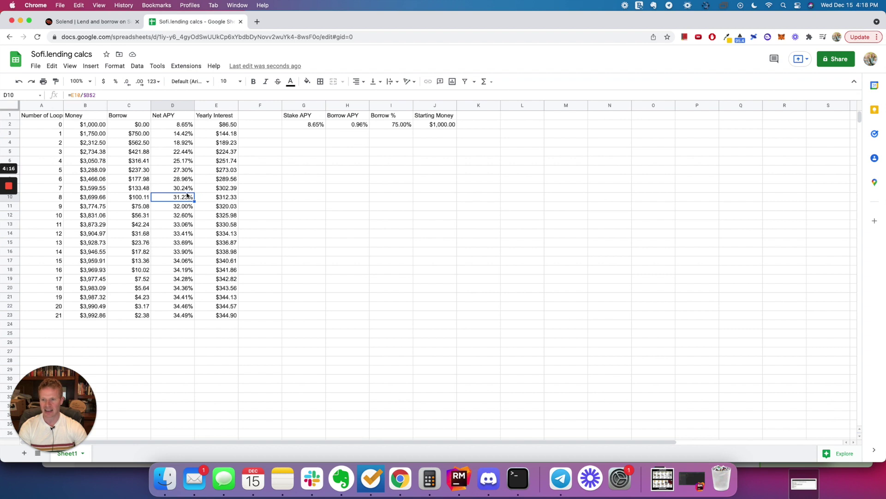
left_click(186, 180)
Select the Net APY values for loops 5–8 and inspect the D6, D7 and D2 formulas.
left_click_drag(189, 174, 189, 197)
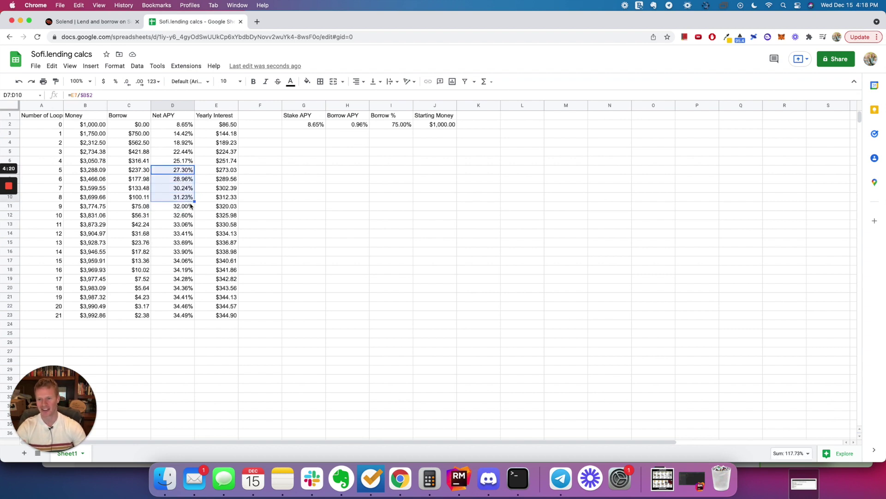
scroll(185, 199, "right", 2)
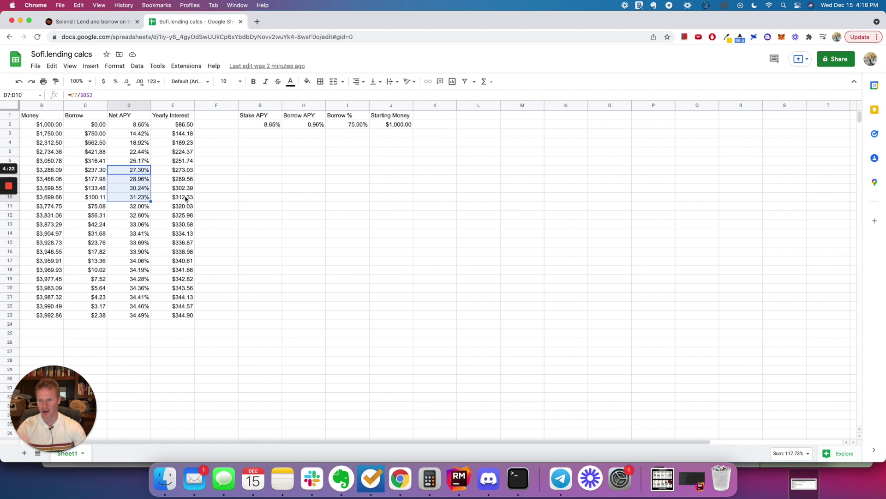
scroll(185, 199, "left", 2)
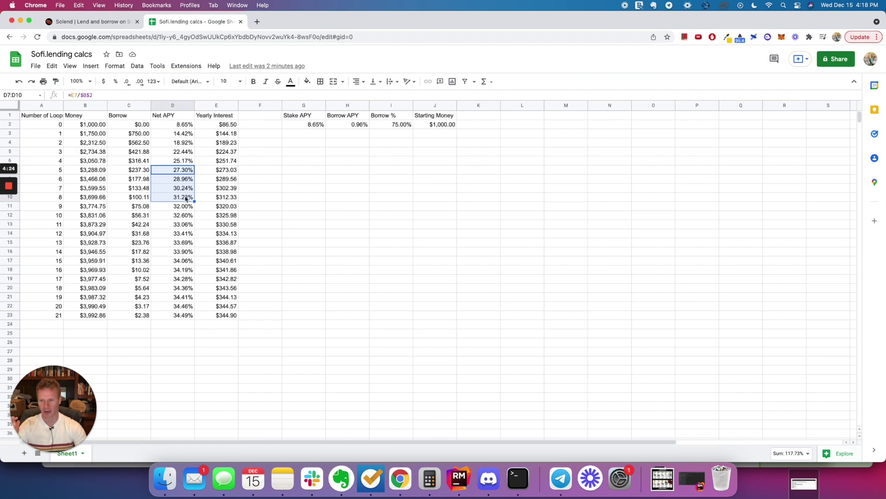
left_click(175, 164)
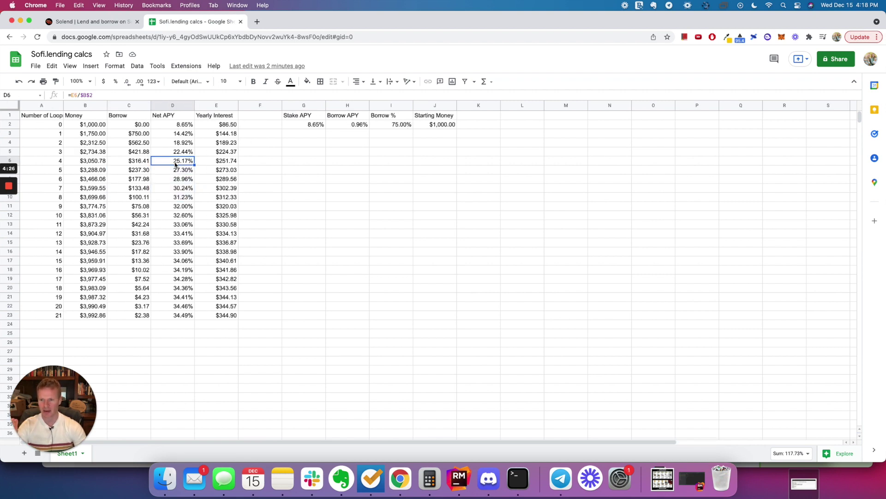
left_click(179, 172)
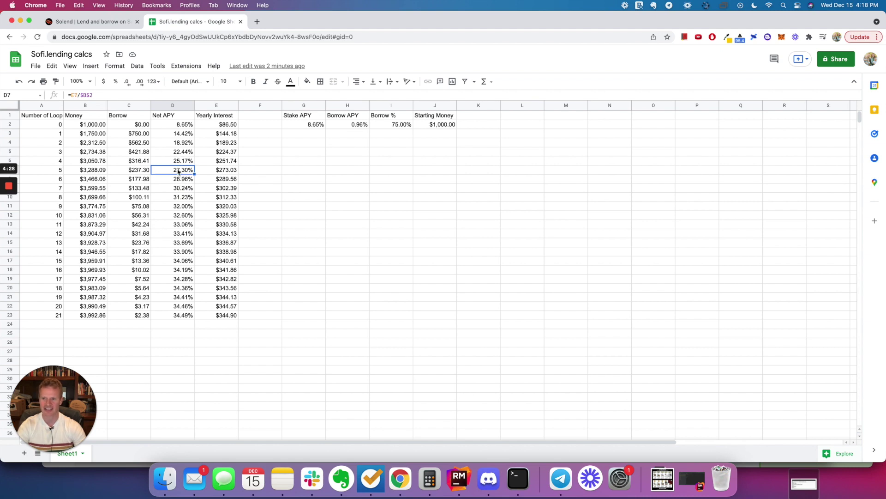
left_click(183, 128)
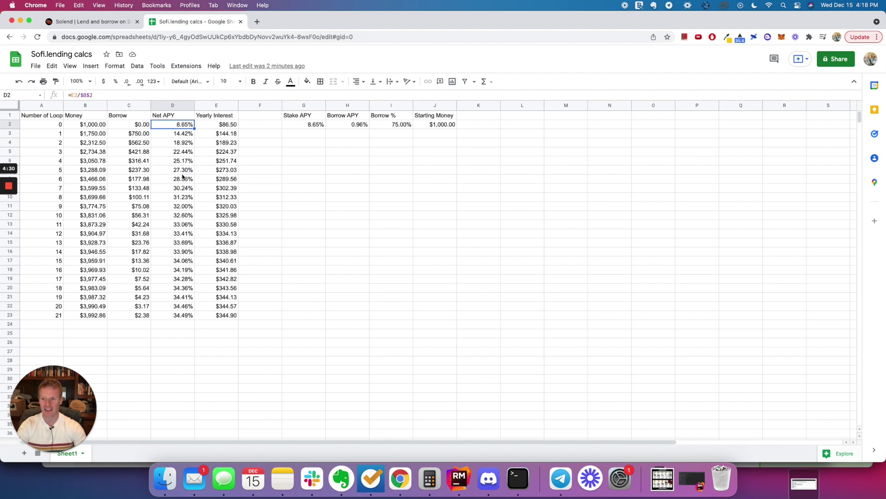
left_click(183, 171)
Read USDT's 8.65% supply and 0.96% borrow rates on Solend, then return to the spreadsheet.
left_click(79, 22)
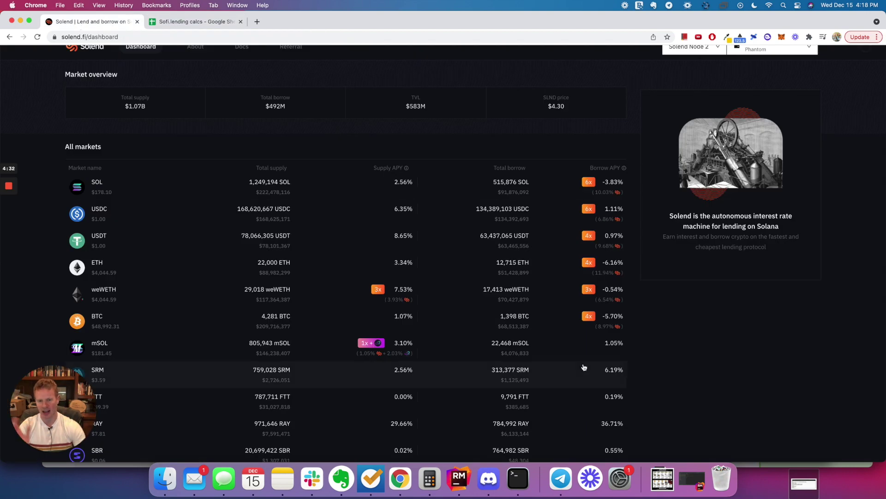
mouse_move(621, 291)
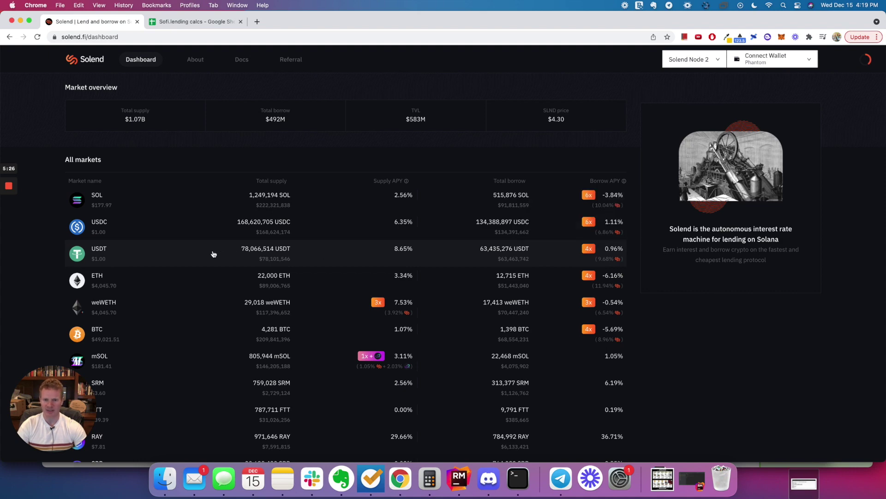
left_click(187, 21)
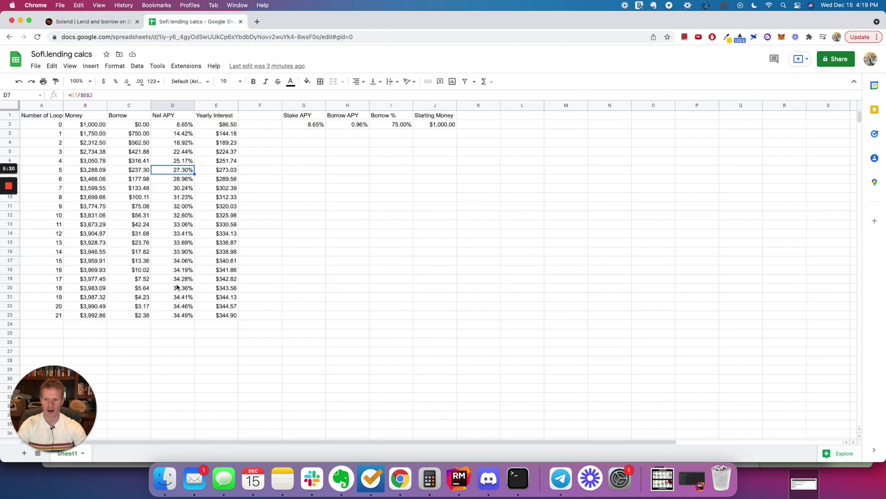
Select the yearly interest for loops 0–5 (E2:E7) to see its sum, then switch to Solend.
left_click(79, 23)
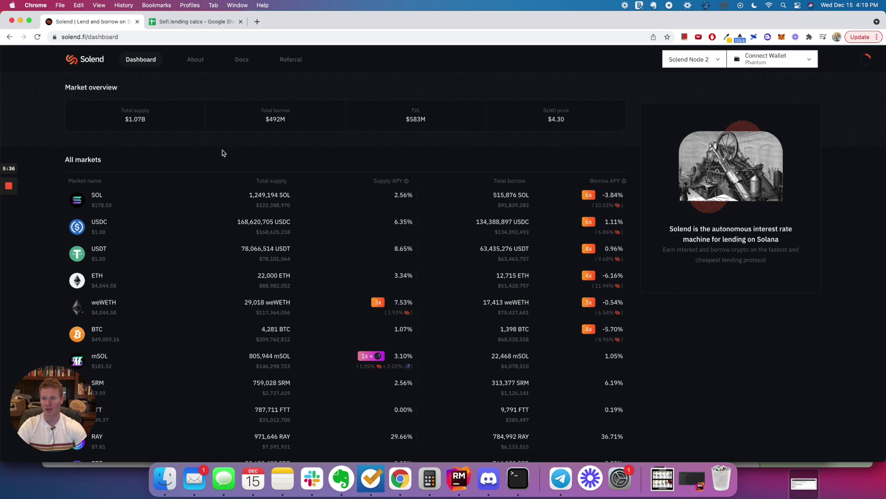
left_click(183, 22)
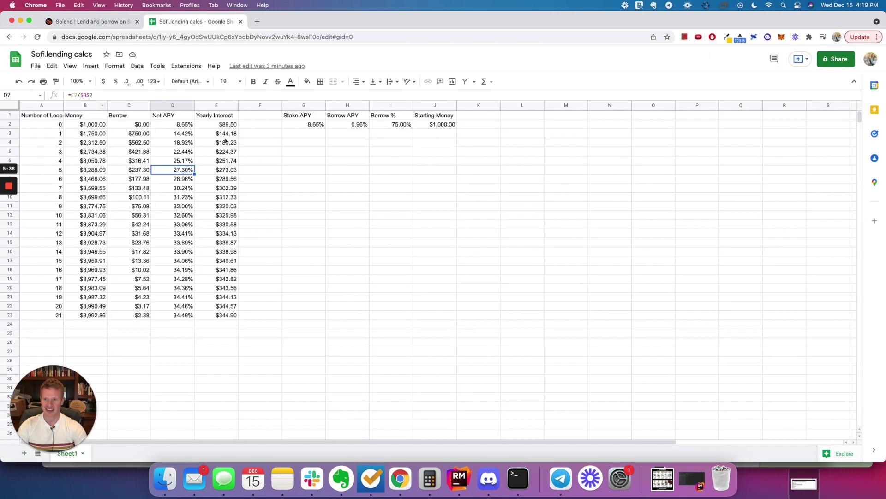
left_click(228, 127)
left_click(230, 170, "shift")
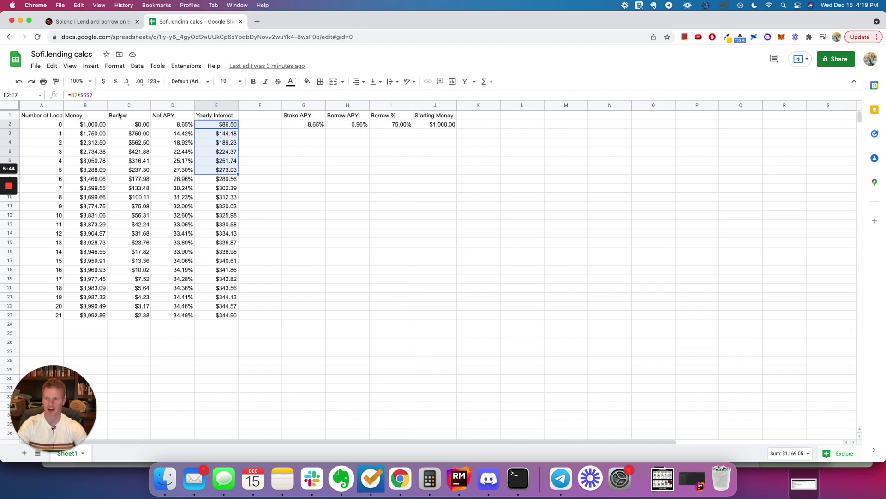
left_click(88, 23)
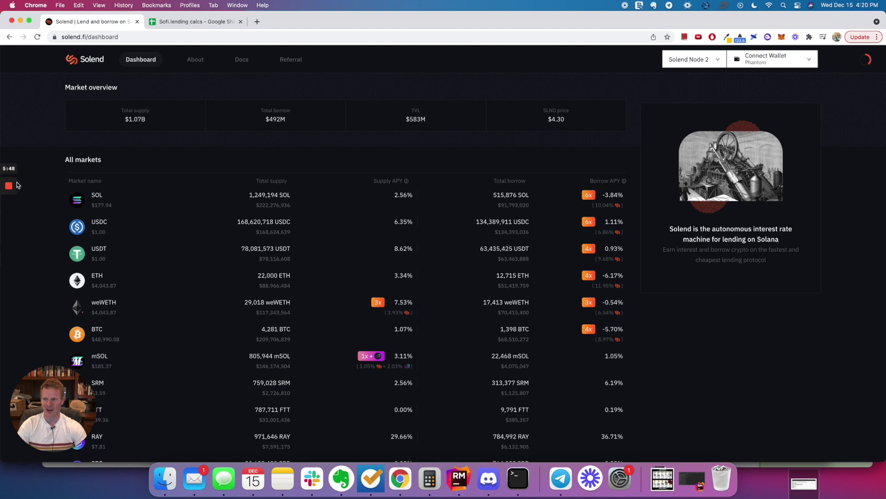
mouse_move(6, 191)
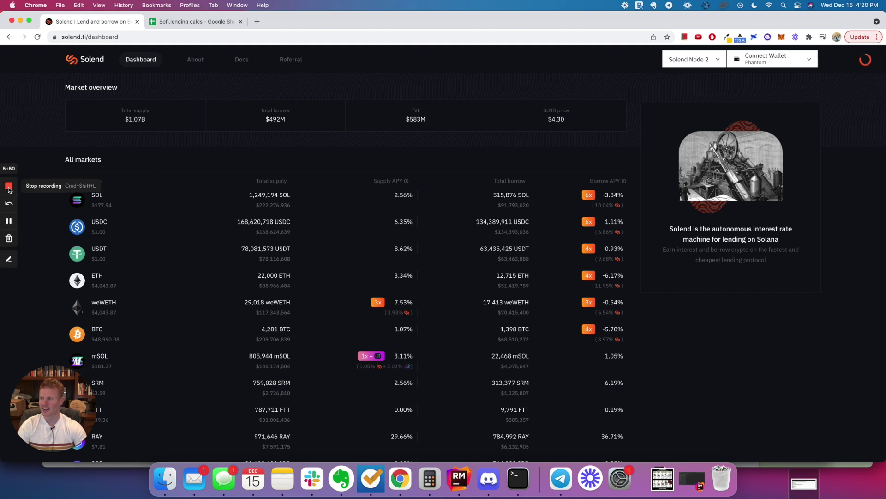